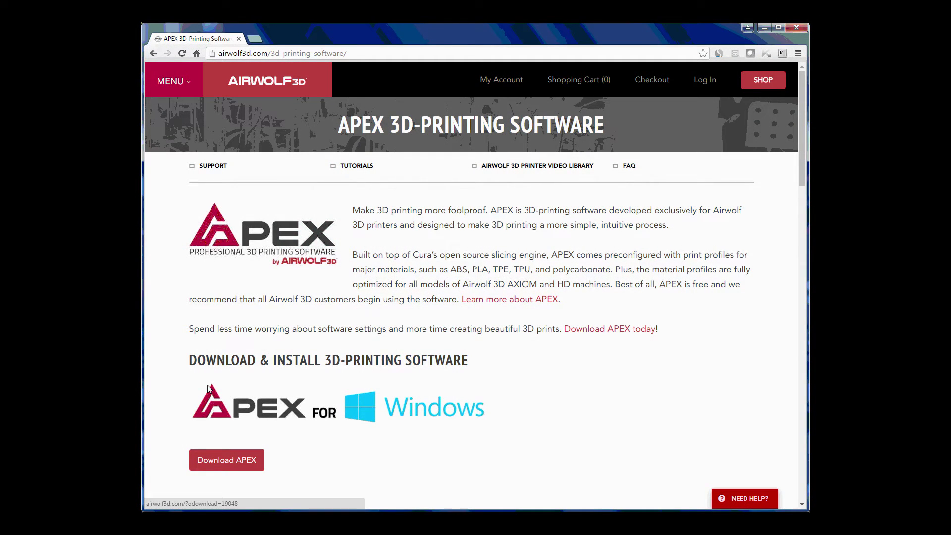
Download the Windows APEX installer, Apex (2).exe, from airwolf3d.com and run it.
scroll(217, 464, down, 6)
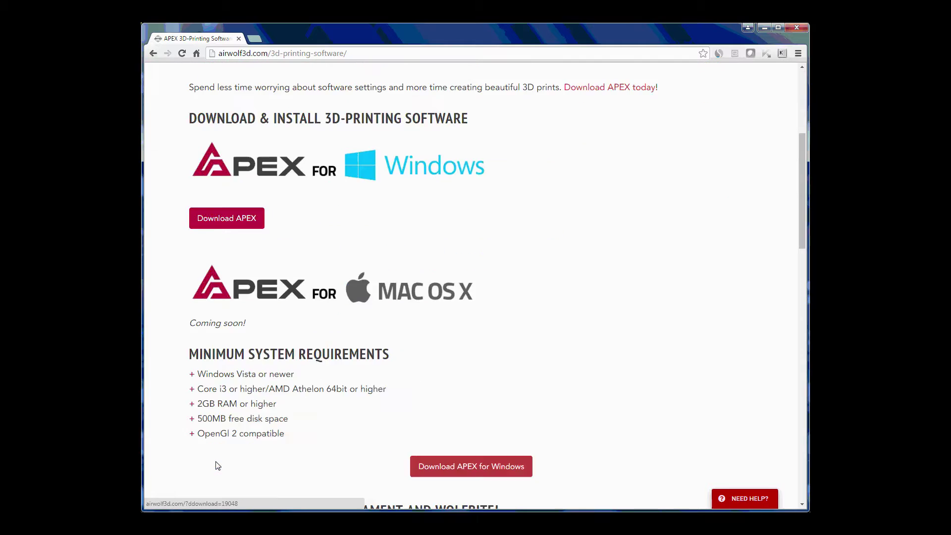
scroll(230, 292, up, 3)
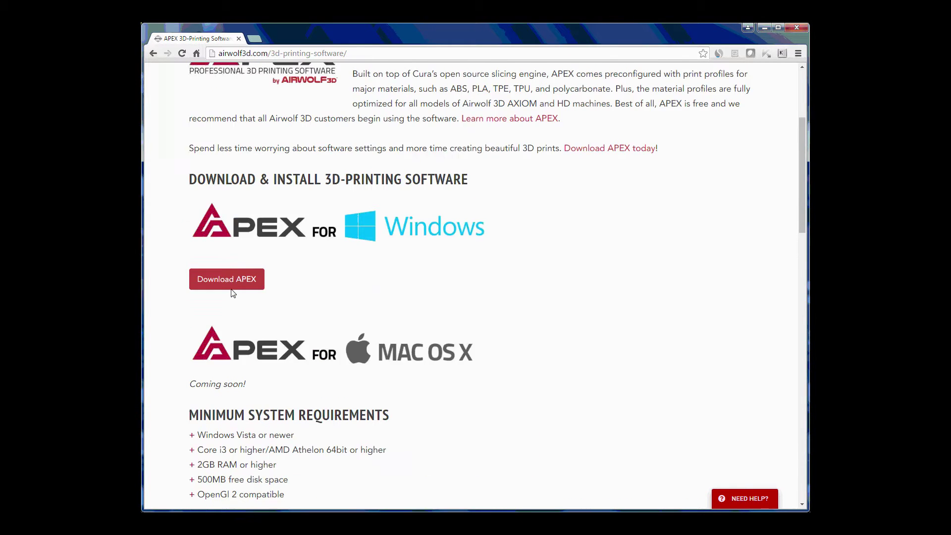
click(221, 311)
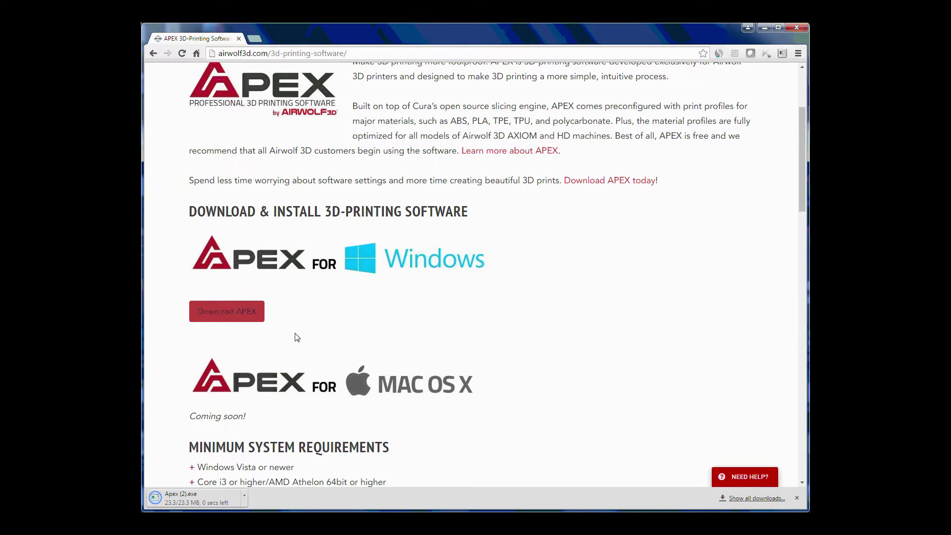
click(208, 498)
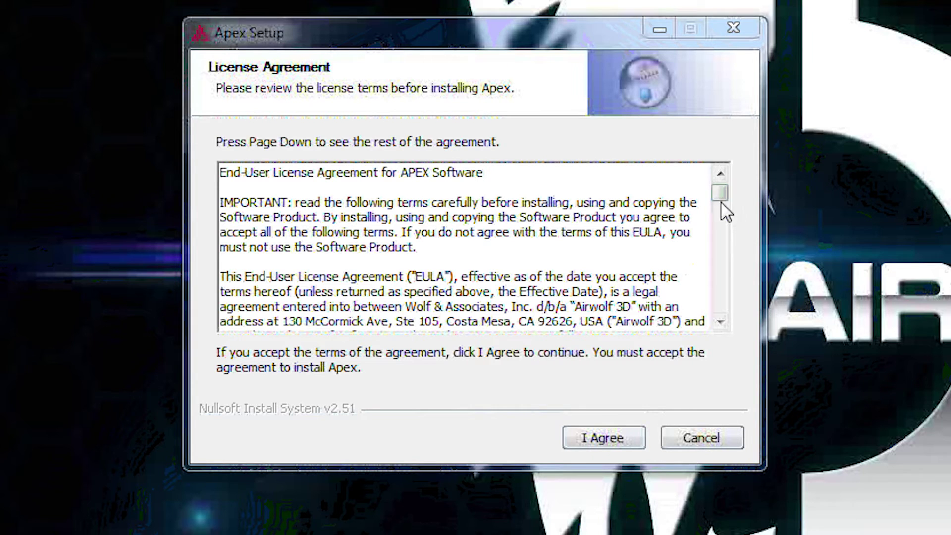
Accept the licence and install Apex to C:\Program Files (x86)\Apex with the default components.
drag(721, 195, 740, 169)
click(600, 437)
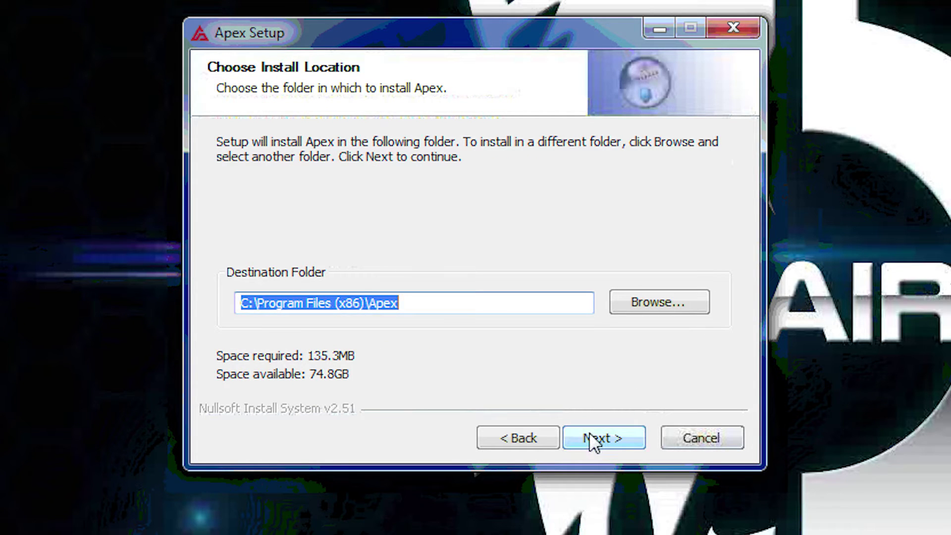
click(593, 437)
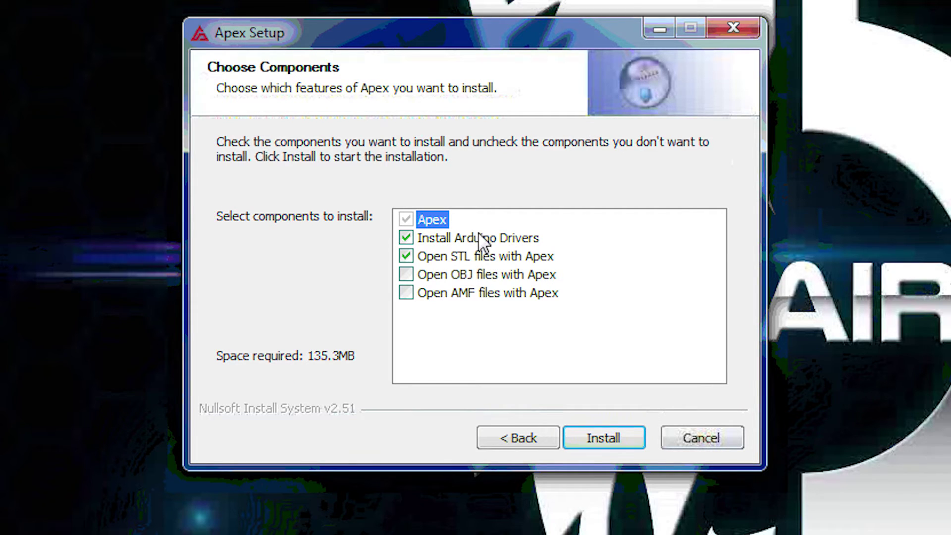
click(622, 436)
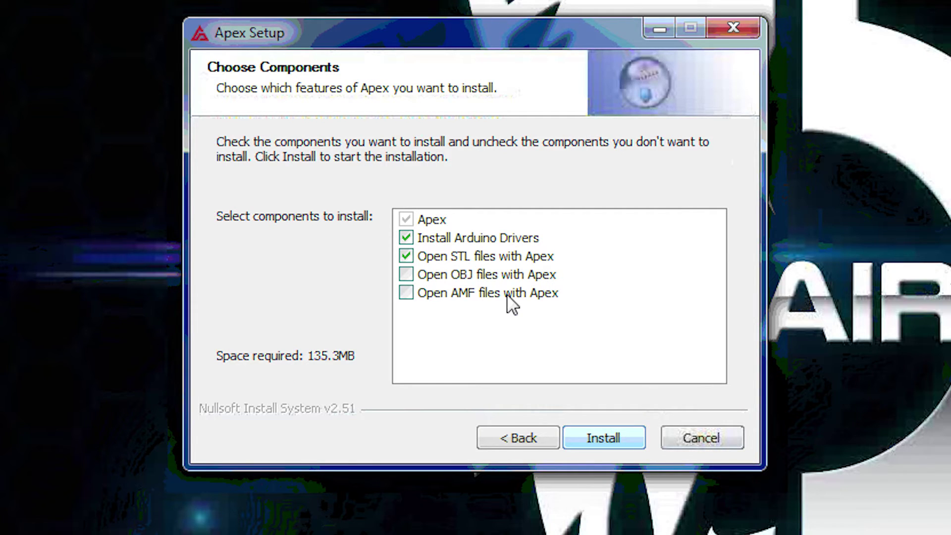
click(602, 437)
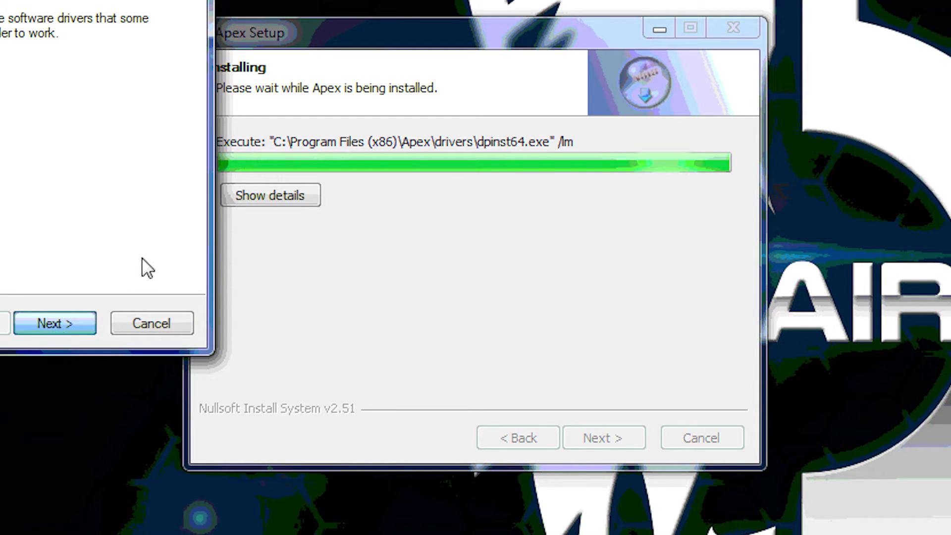
Install the Arduino LLC USB driver through the Device Driver Installation Wizard, approving the security prompt.
drag(418, 30, 950, 0)
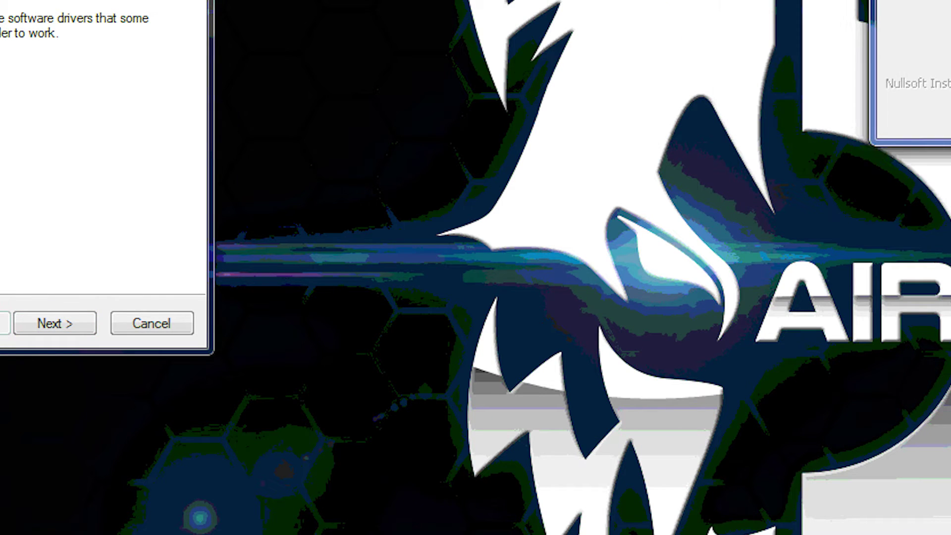
drag(91, 0, 650, 110)
click(611, 510)
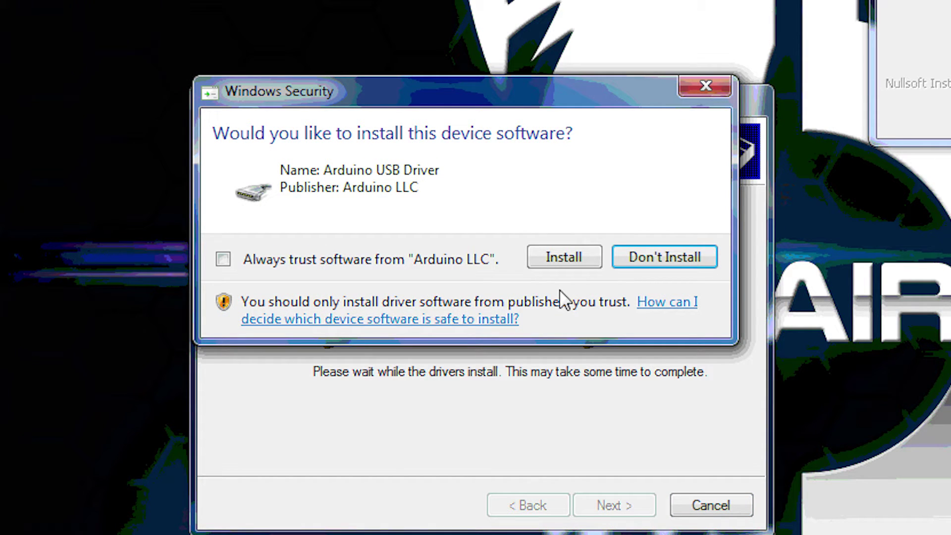
click(580, 248)
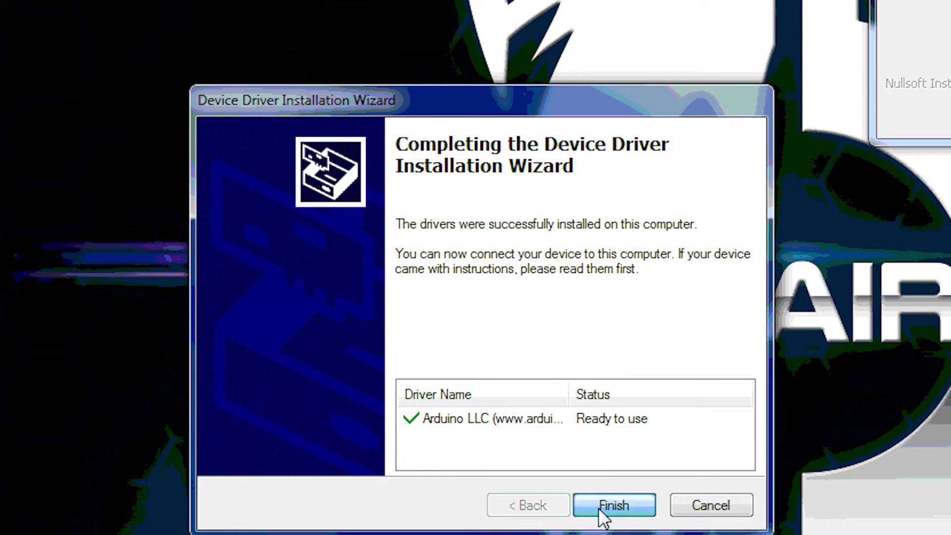
click(613, 505)
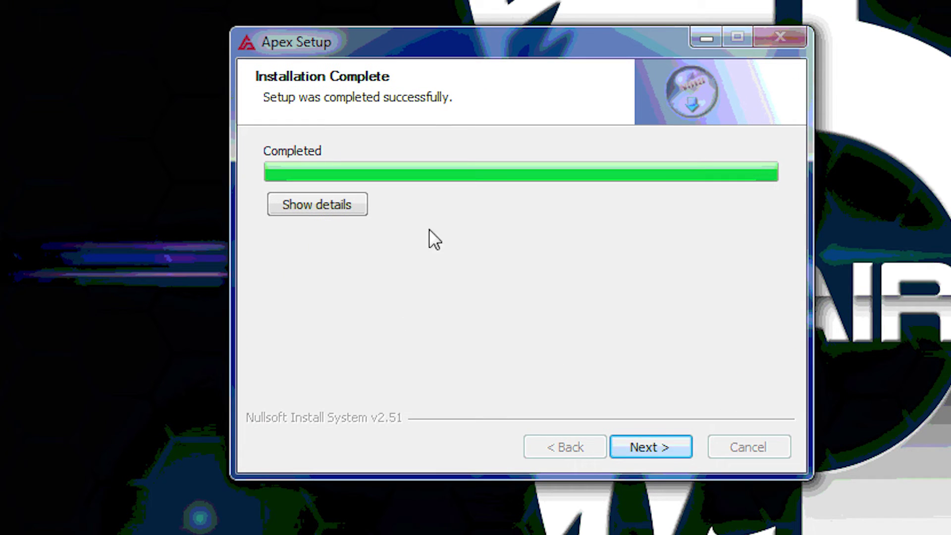
Finish setup, launch Apex, and pick Axiom Dual as the printer in the first-run wizard.
click(651, 452)
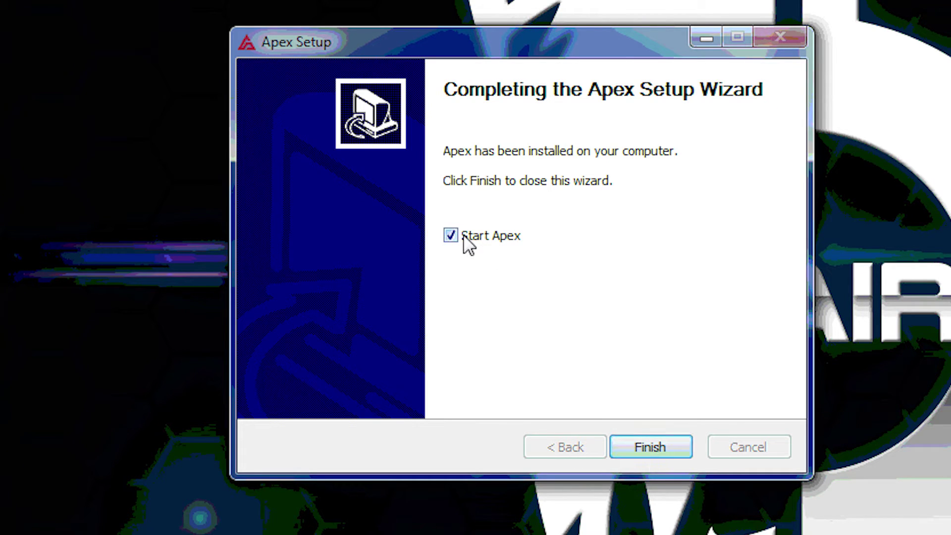
click(655, 441)
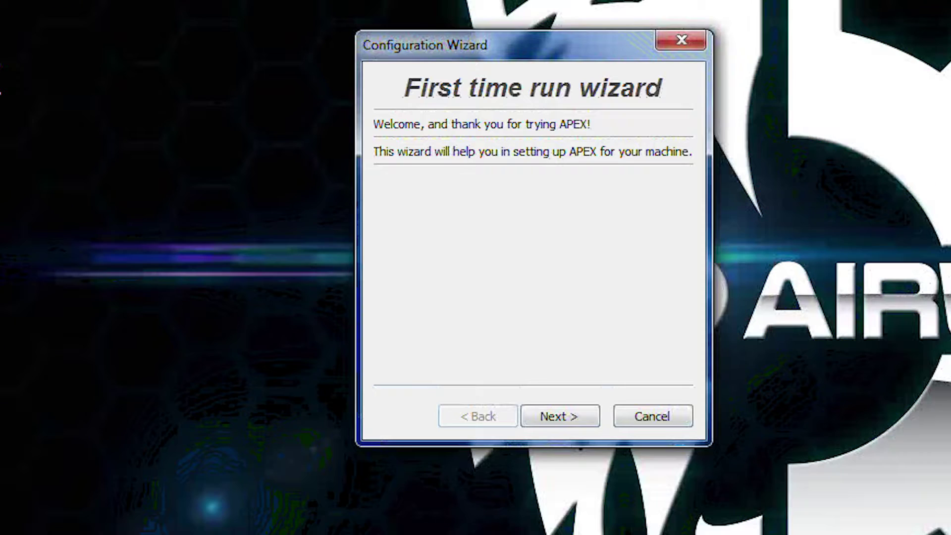
click(572, 415)
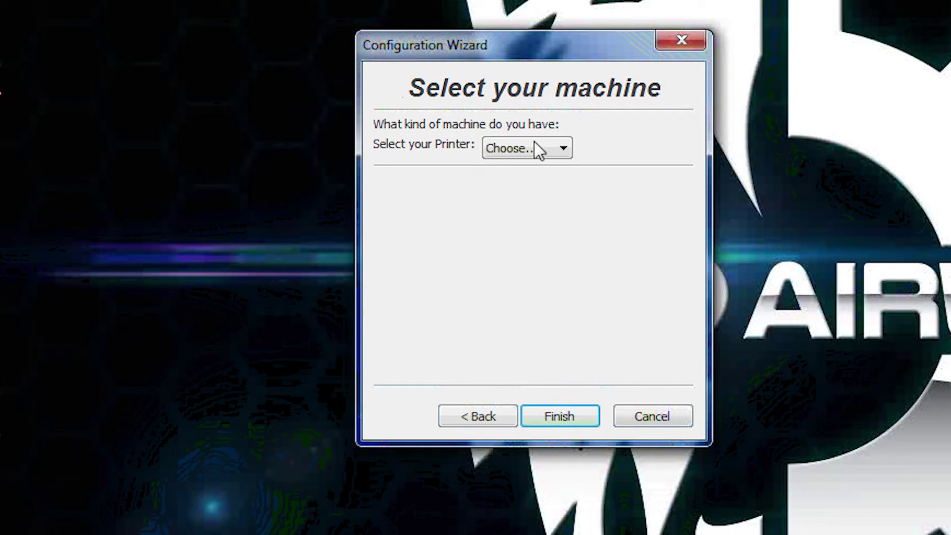
click(567, 151)
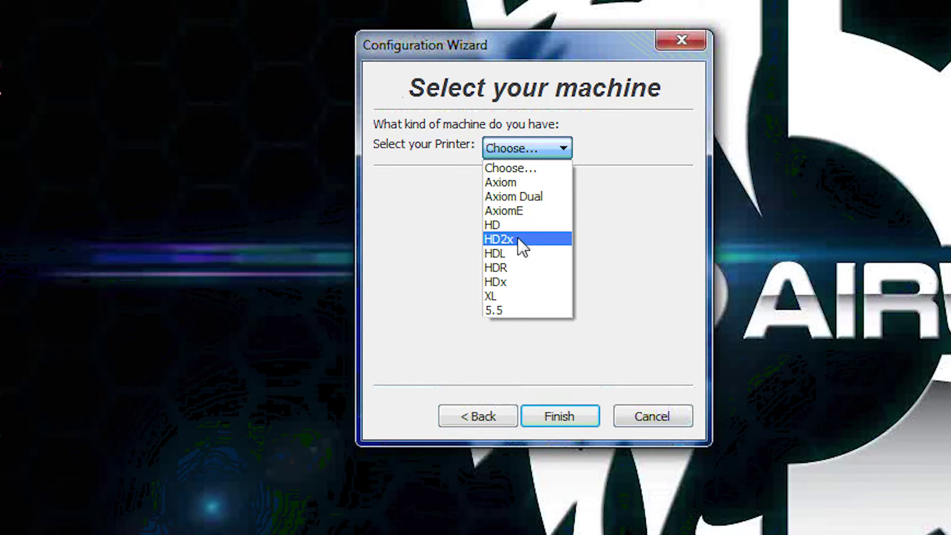
click(547, 197)
click(558, 414)
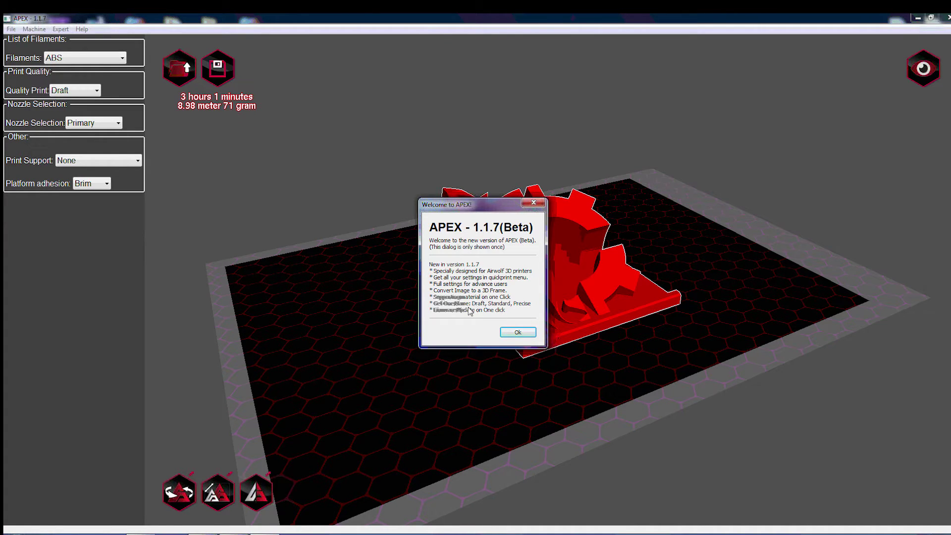
Dismiss the welcome message and delete the existing model from the build plate.
click(510, 331)
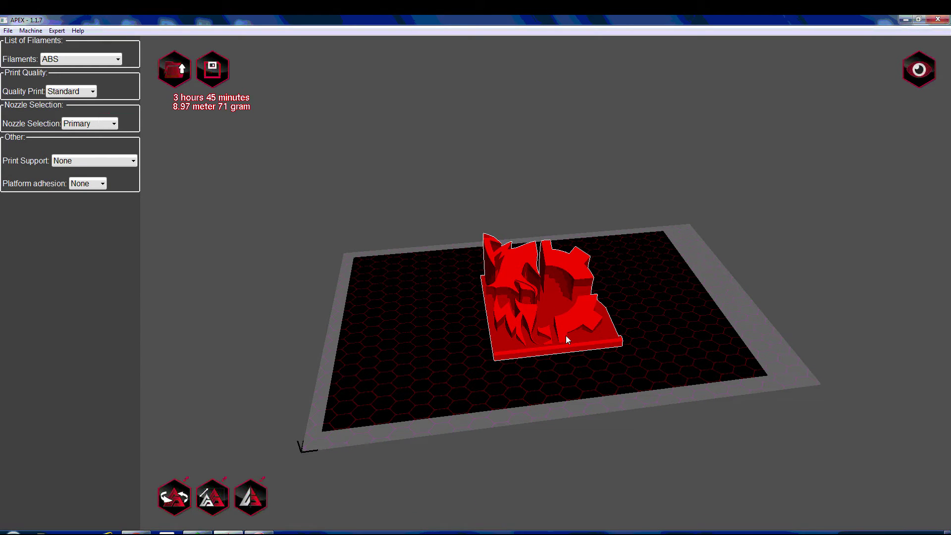
key(Delete)
scroll(387, 344, up, 2)
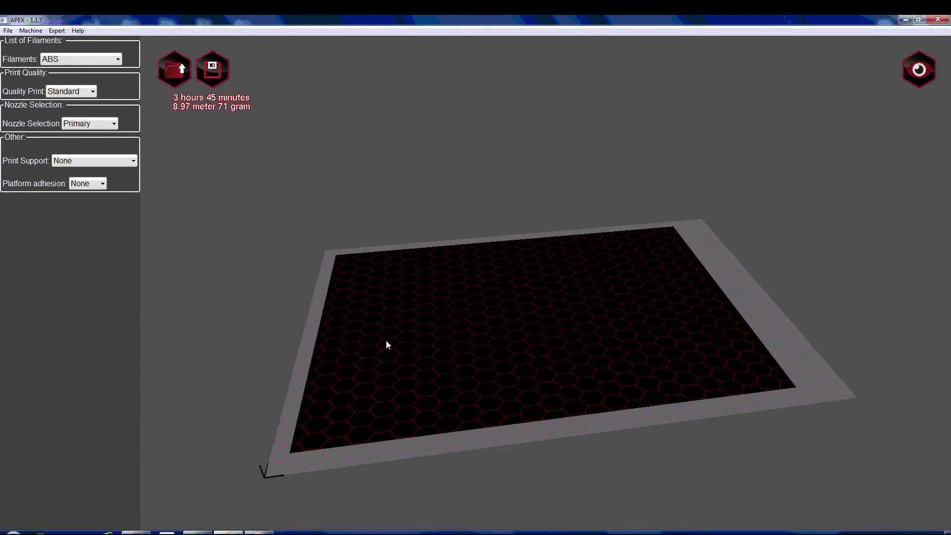
Load the AW3D Sample Print model file onto the build plate.
click(9, 31)
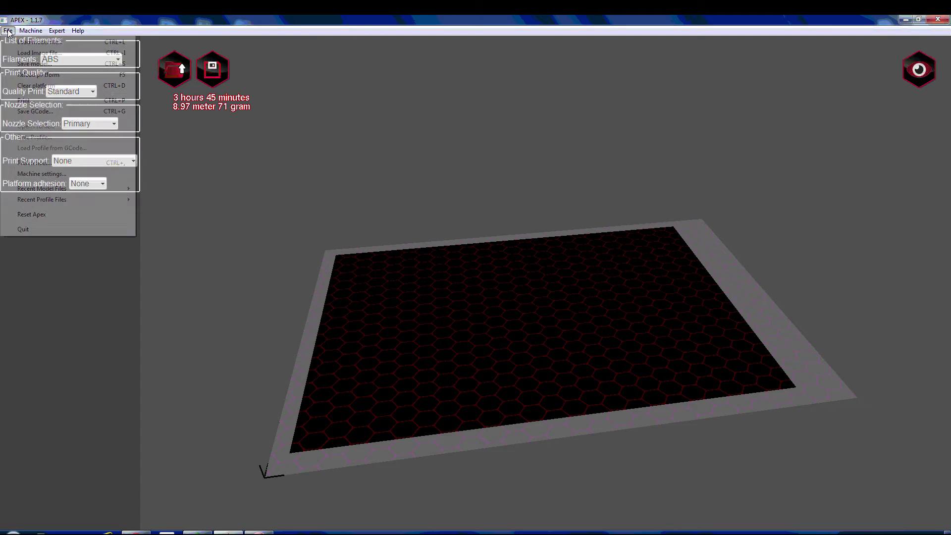
click(34, 43)
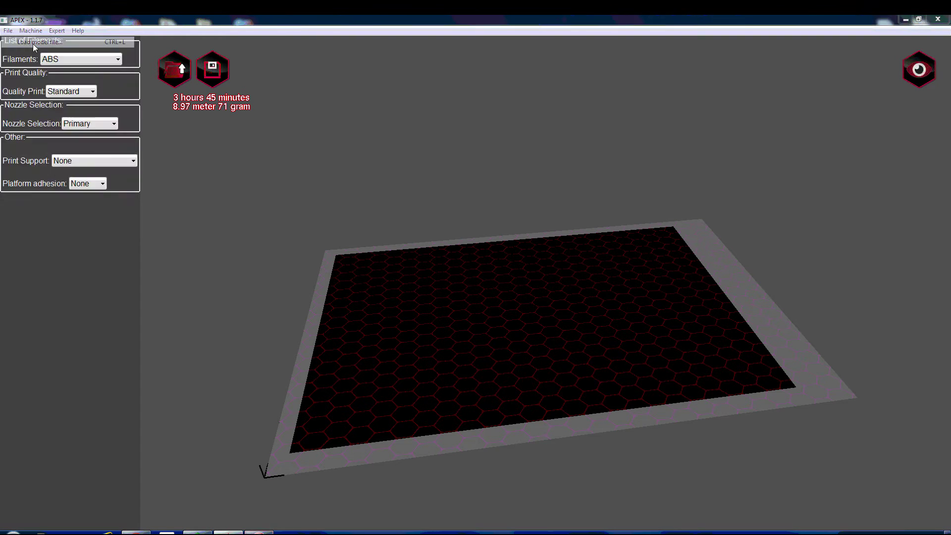
click(110, 105)
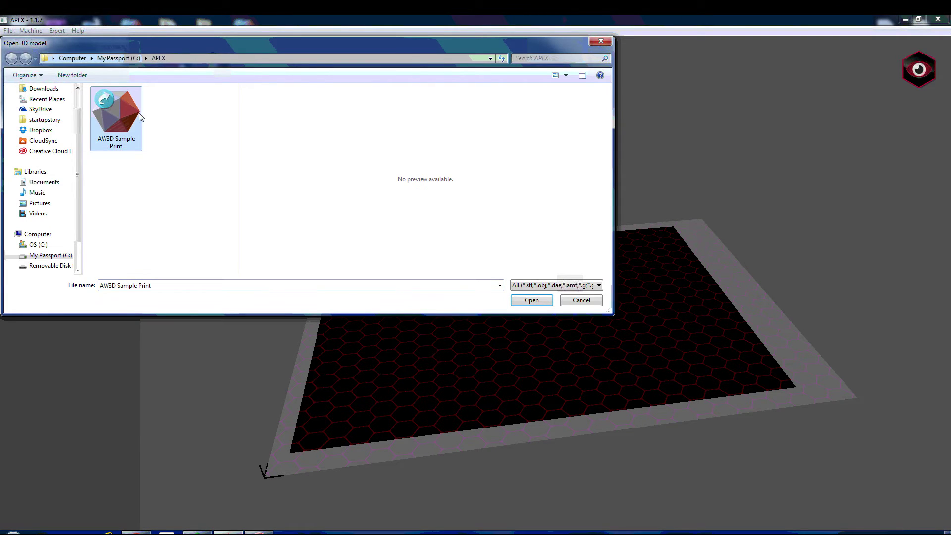
click(535, 300)
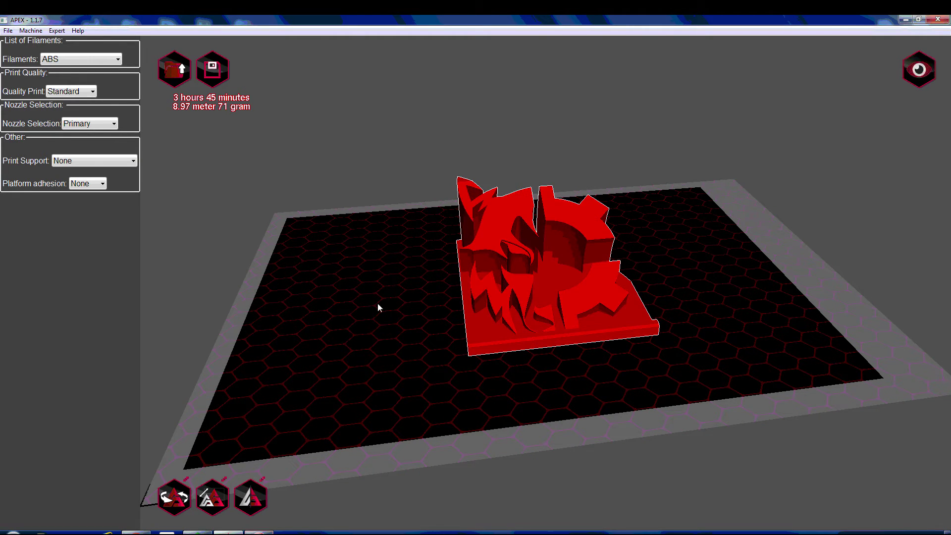
right_drag(378, 310, 501, 297)
scroll(503, 298, down, 2)
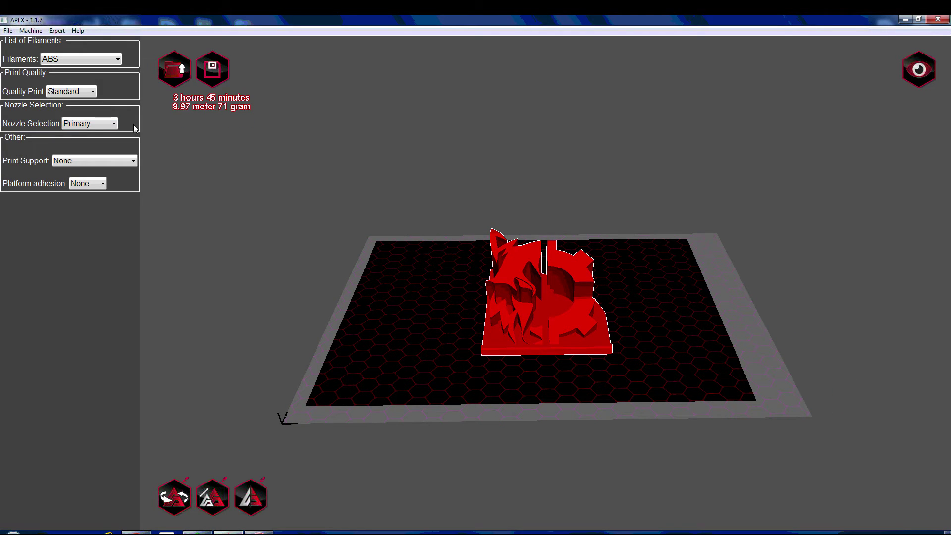
click(119, 60)
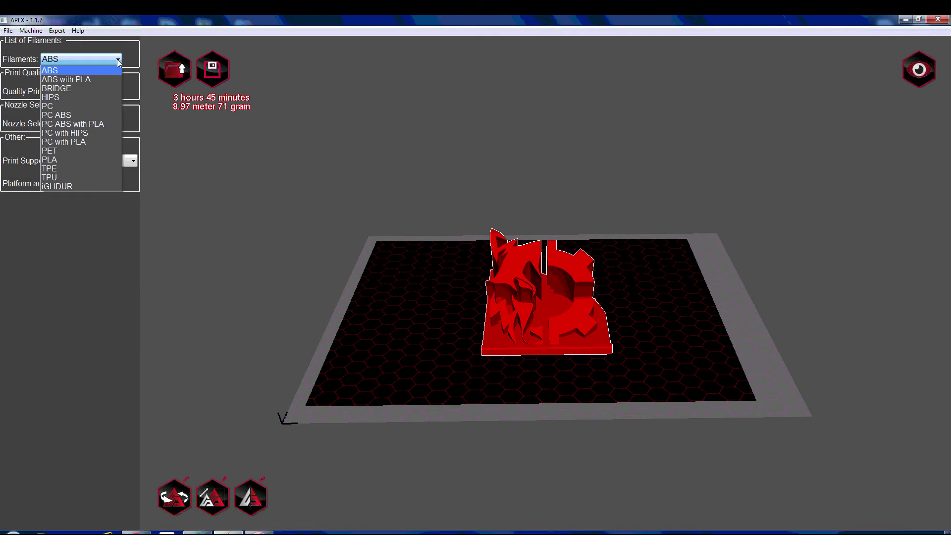
click(104, 73)
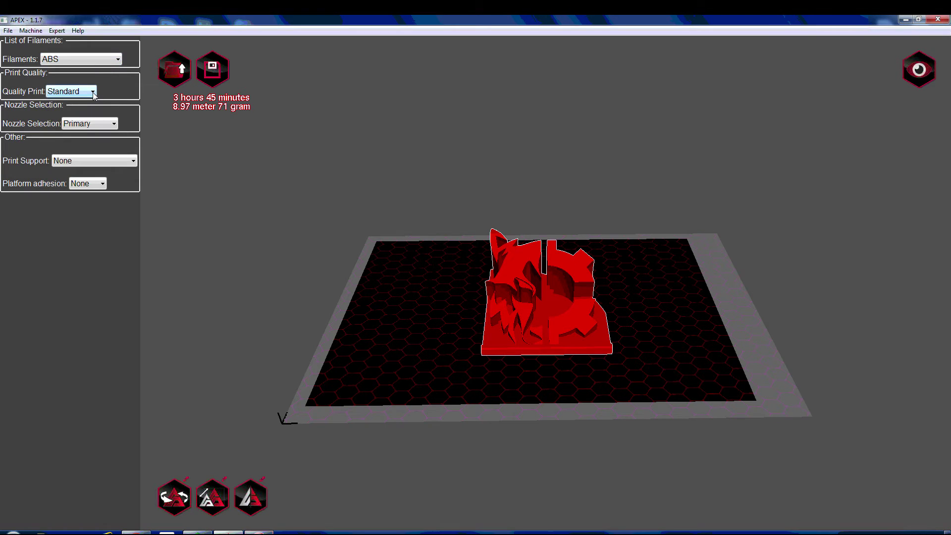
click(92, 91)
click(79, 114)
click(113, 124)
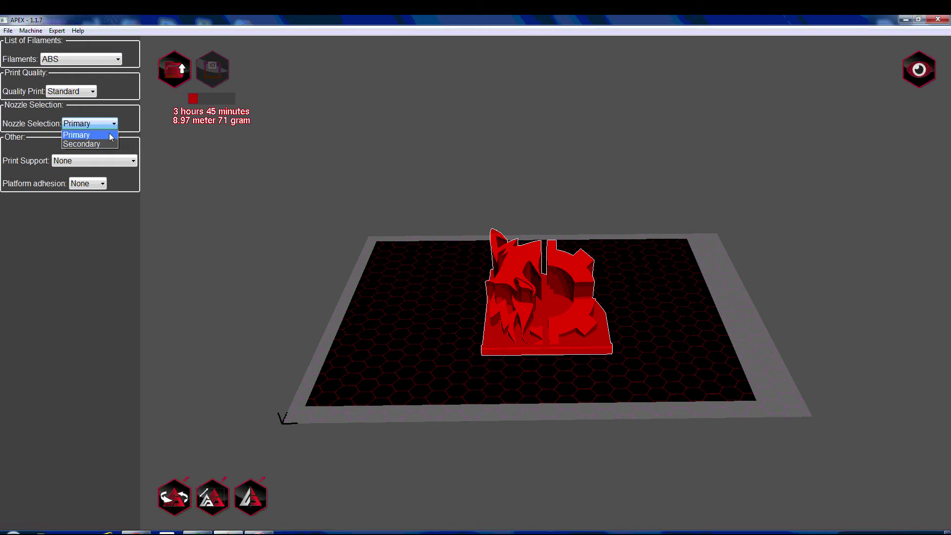
click(111, 135)
click(133, 163)
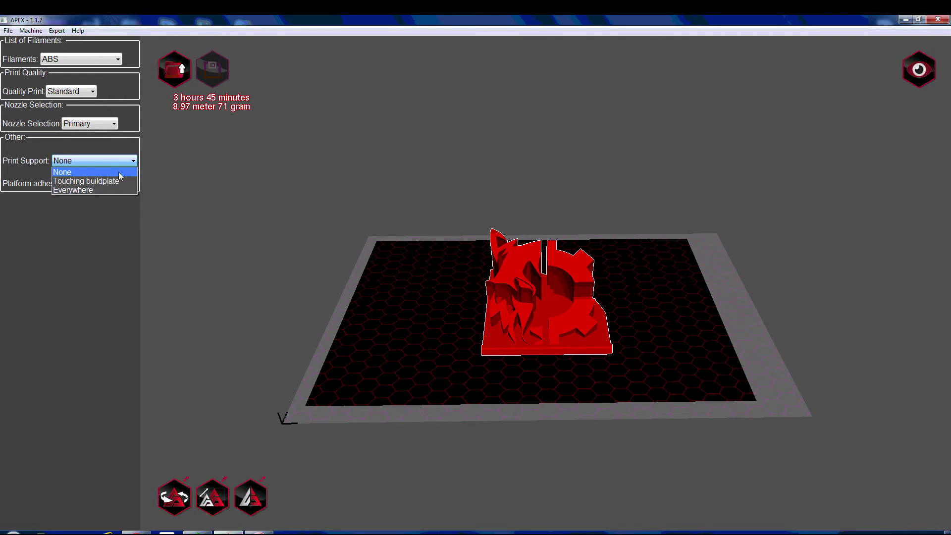
click(118, 171)
click(102, 184)
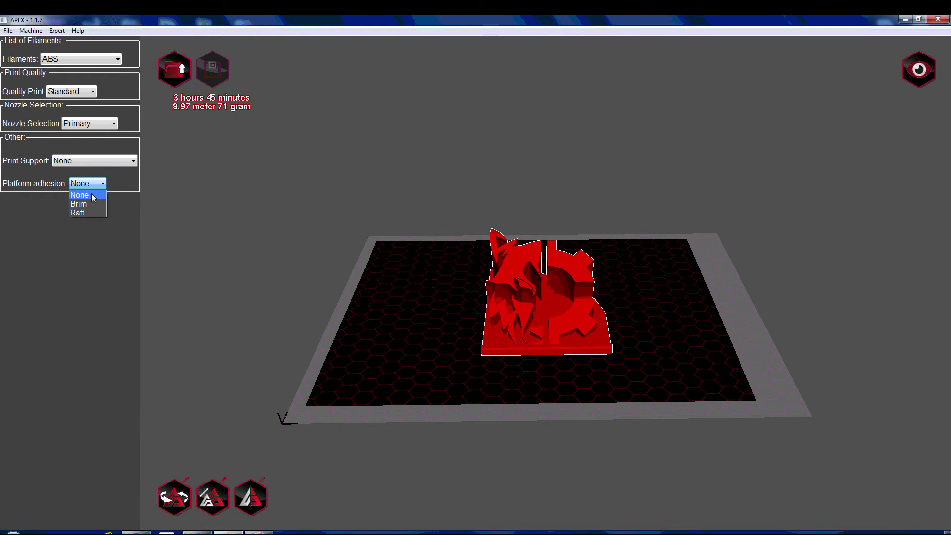
click(91, 195)
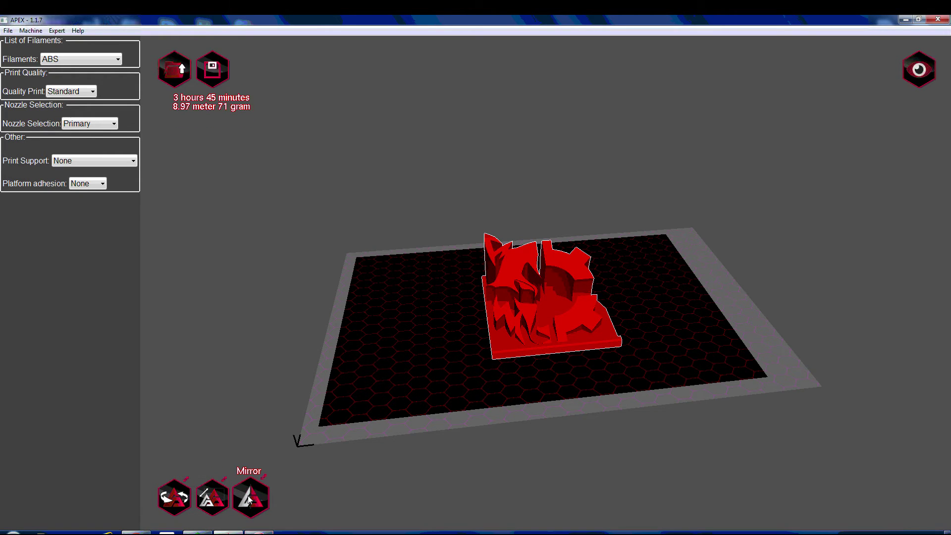
Rotate the red model 90° on the green ring onto its flat base, then 90° on the red ring.
click(173, 496)
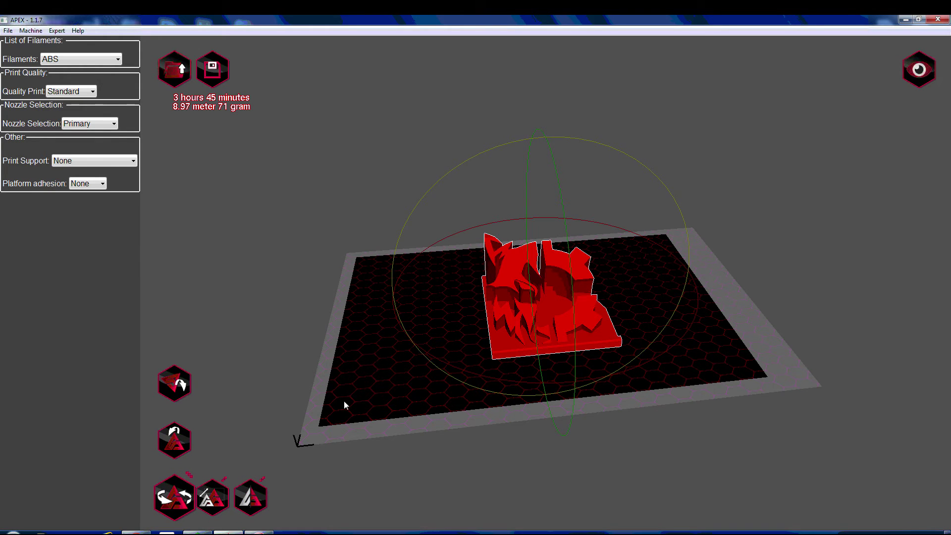
drag(343, 400, 376, 386)
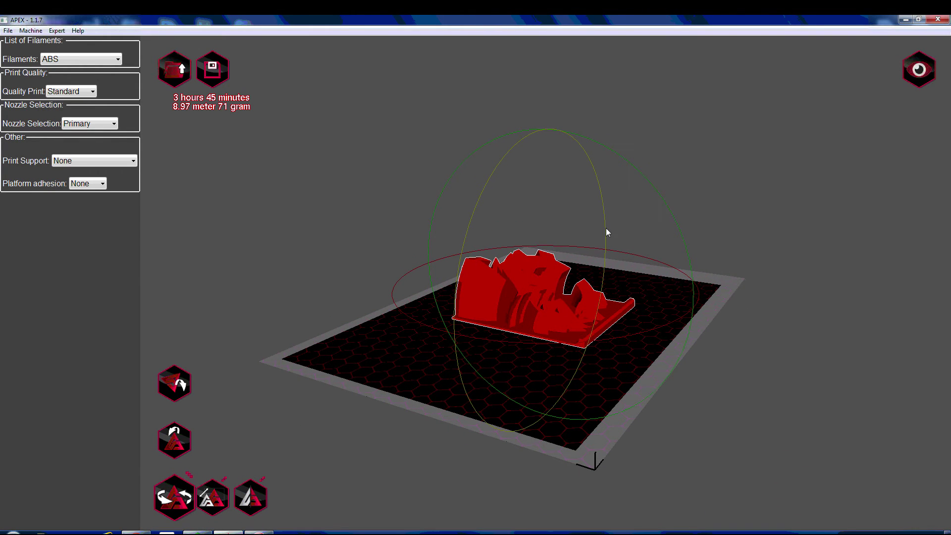
drag(646, 182, 629, 391)
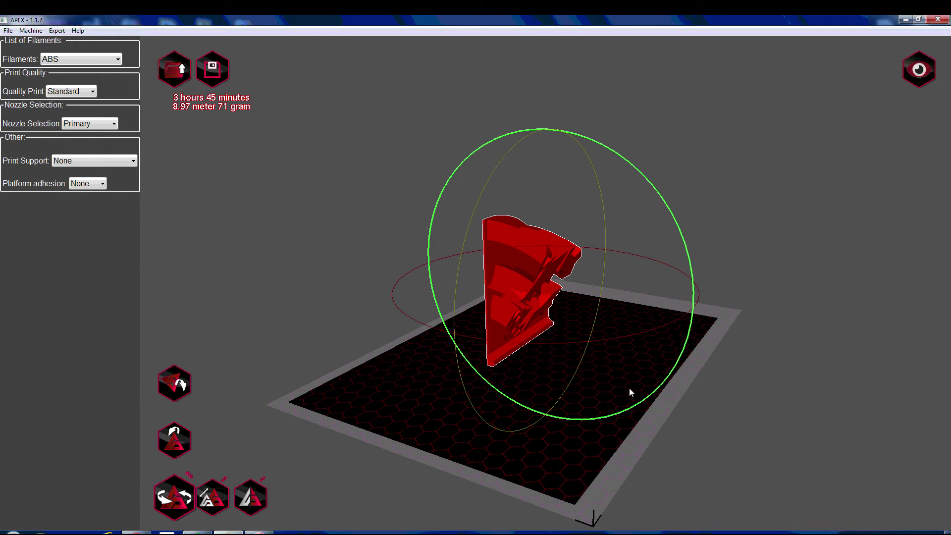
drag(679, 363, 573, 180)
right_drag(760, 265, 696, 324)
mouse_move(695, 325)
mouse_down()
mouse_move(572, 353)
mouse_move(514, 352)
mouse_move(616, 378)
mouse_move(684, 318)
mouse_up()
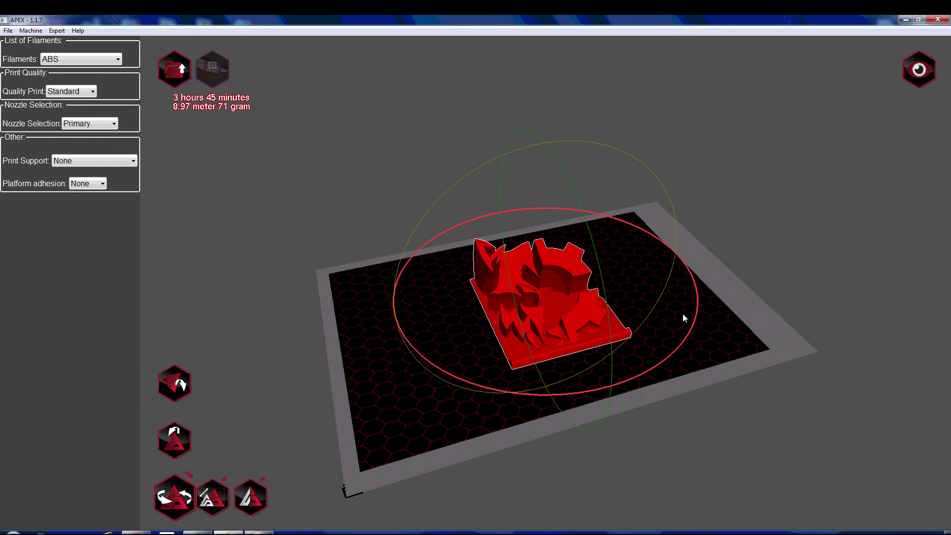
click(733, 337)
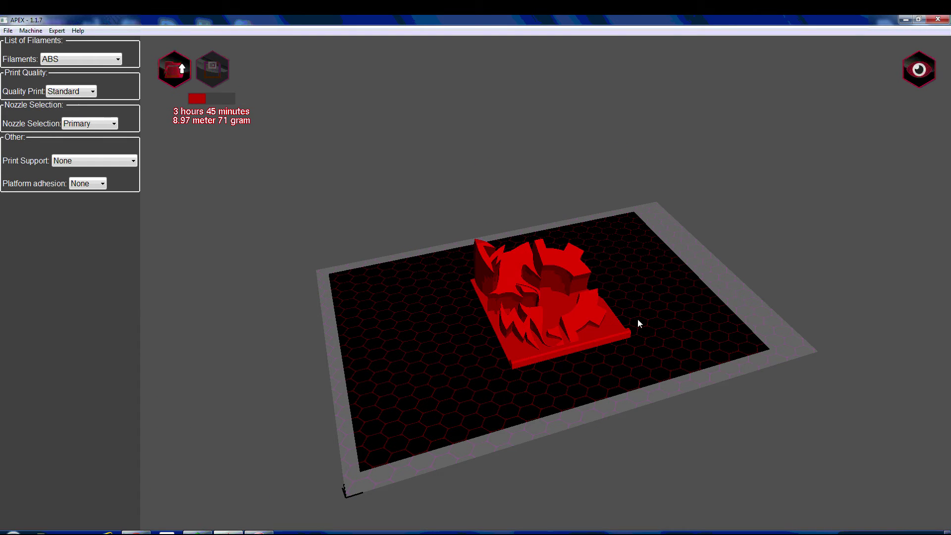
right_drag(637, 319, 576, 321)
click(570, 322)
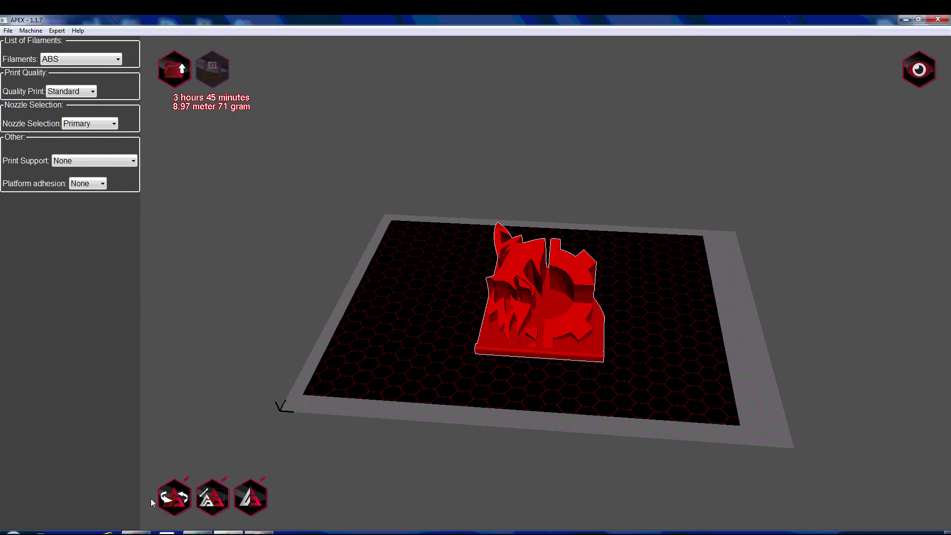
Set a uniform scale of 0.8, making the model about 76.8 × 92.0 × 40.2 mm.
click(212, 496)
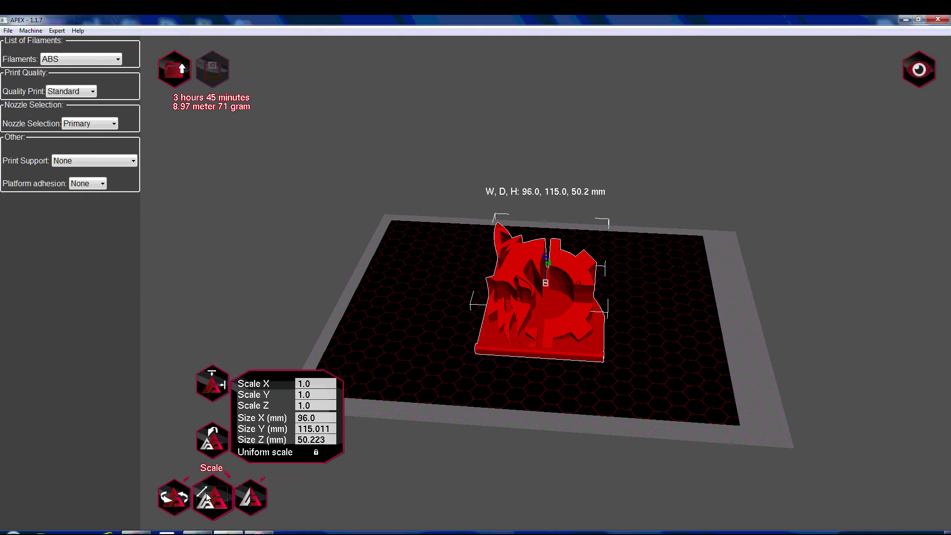
click(313, 384)
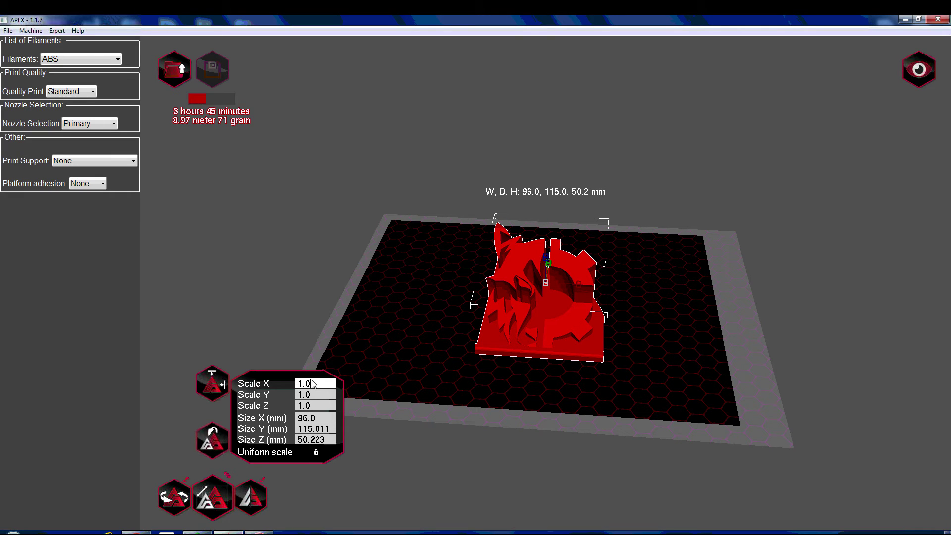
key(BackSpace)
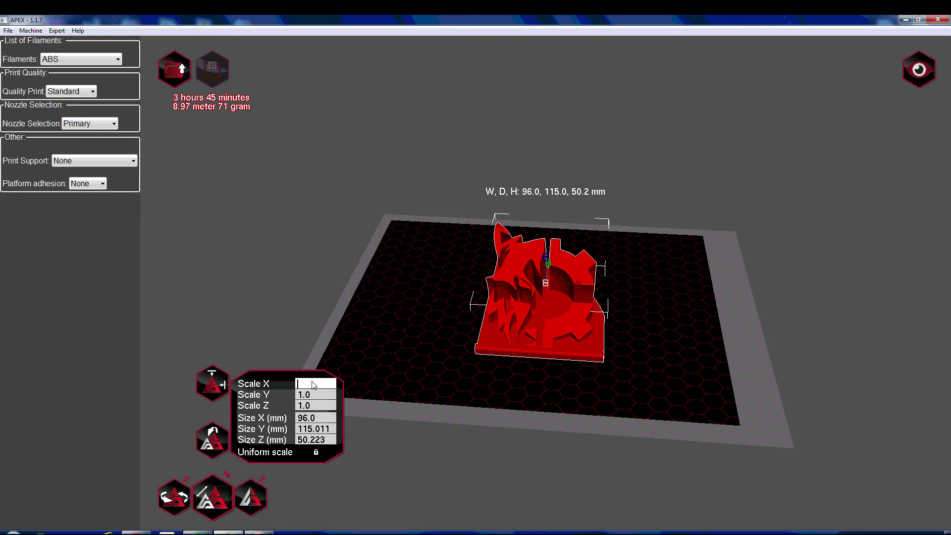
text(9)
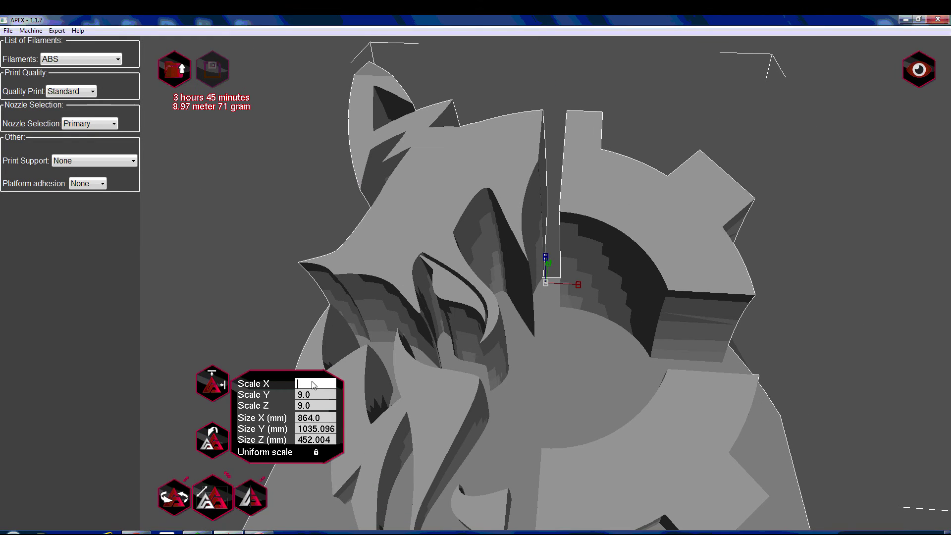
text(.8)
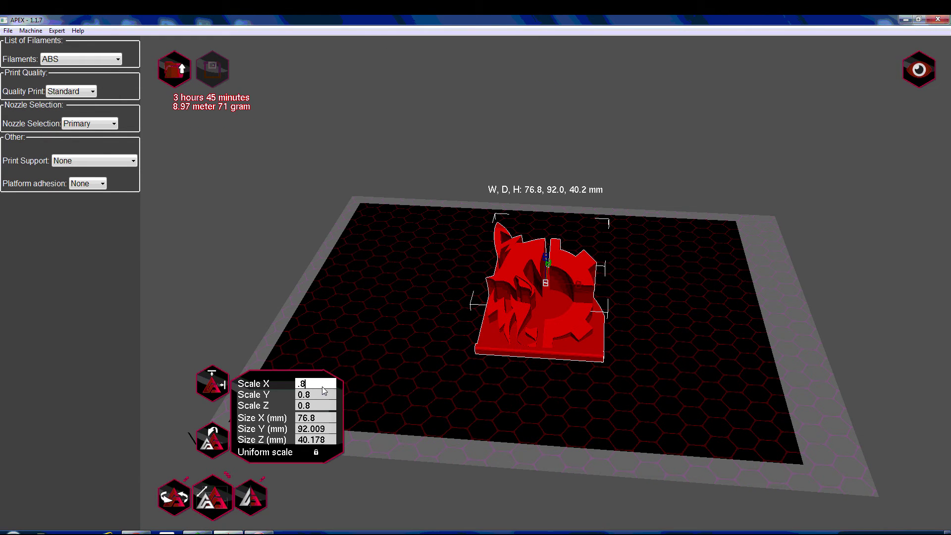
text(1)
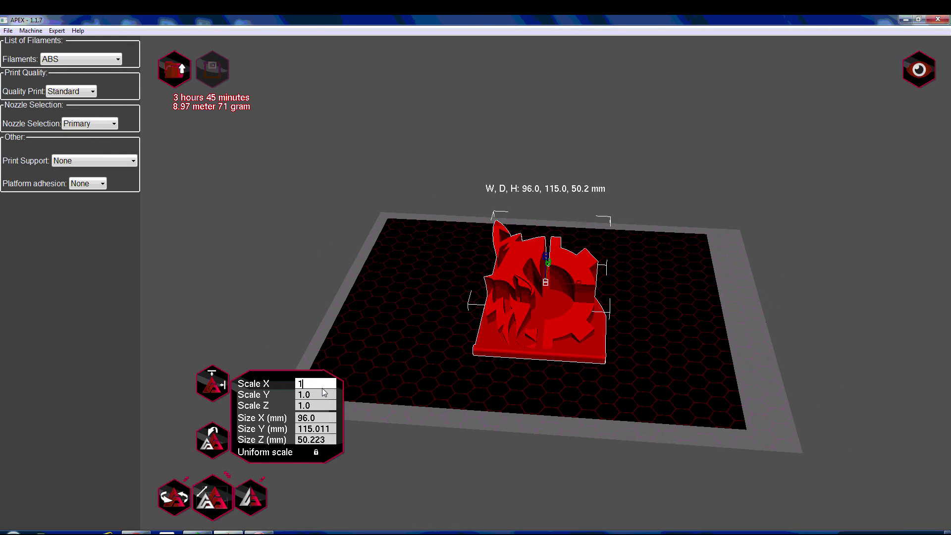
text(.0)
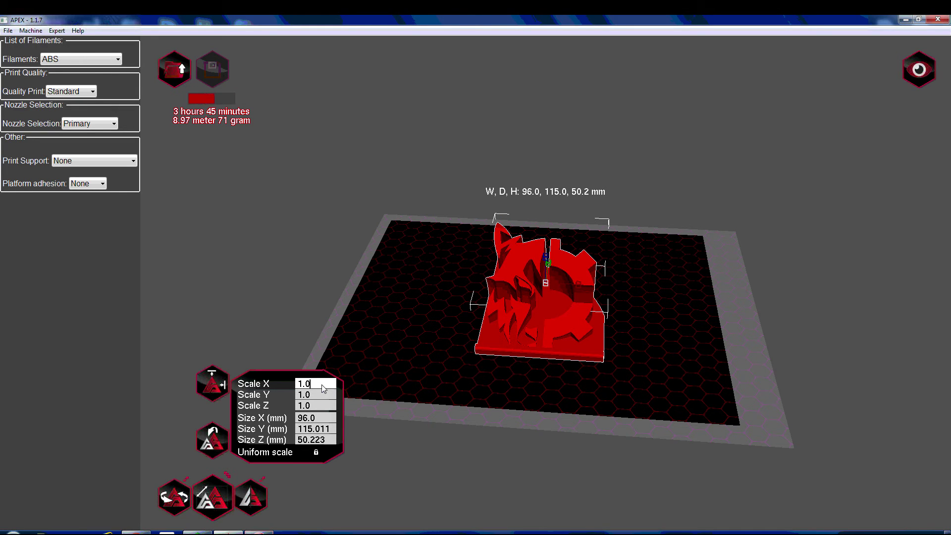
text(5)
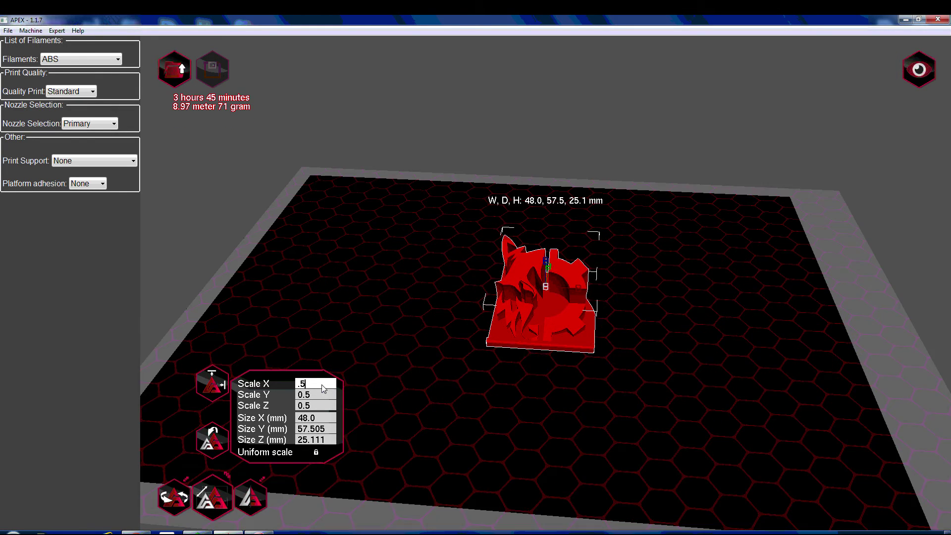
key(BackSpace)
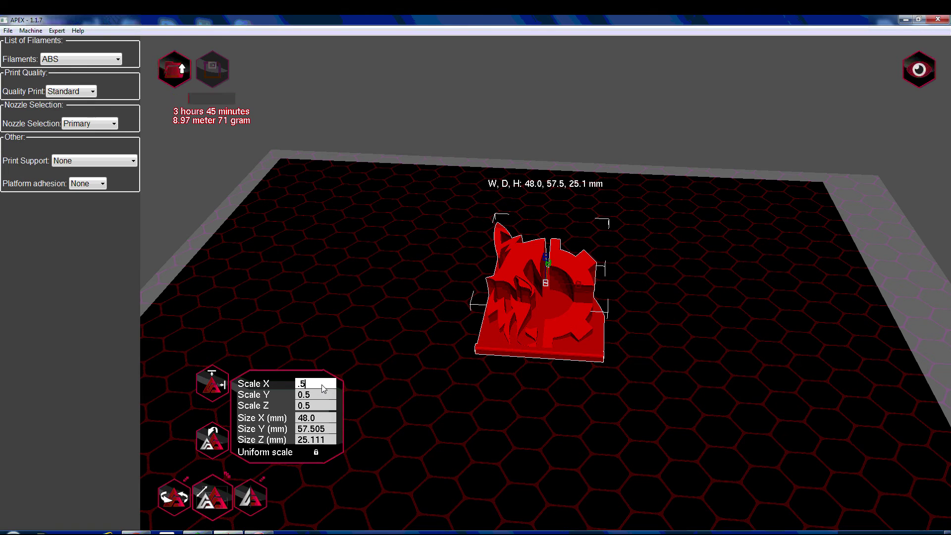
text(8)
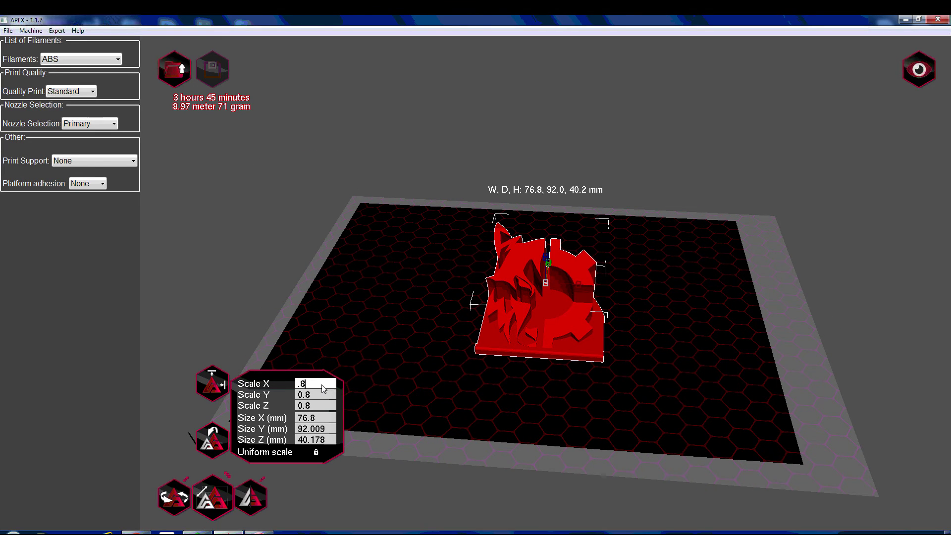
click(275, 463)
Apply Mirror X, toggling Mirror Y and Mirror Z twice each so they cancel out.
click(261, 461)
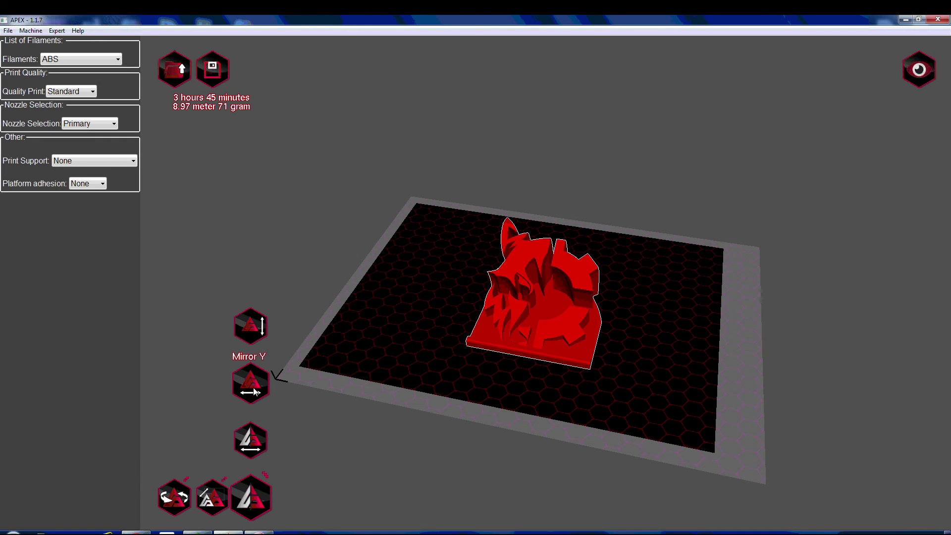
click(254, 441)
click(252, 385)
click(252, 385)
click(254, 325)
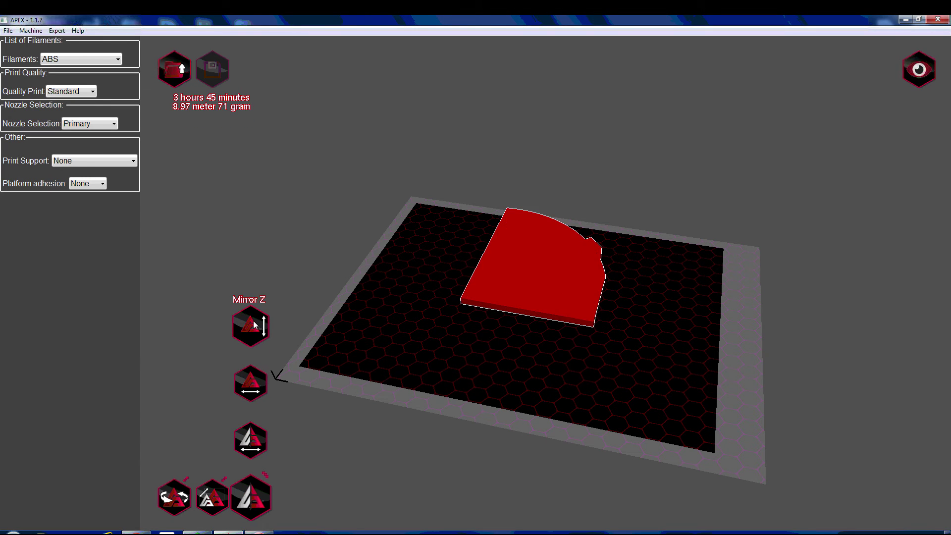
click(254, 325)
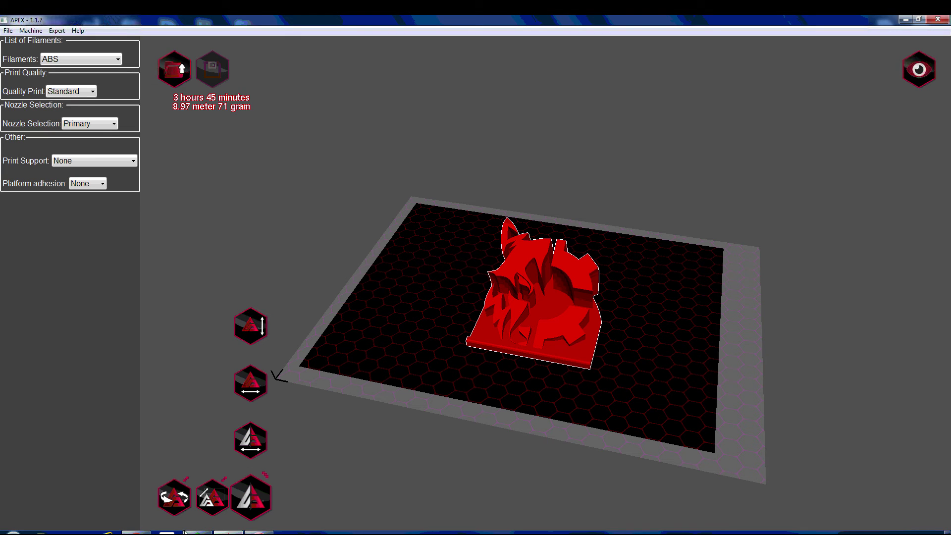
click(250, 497)
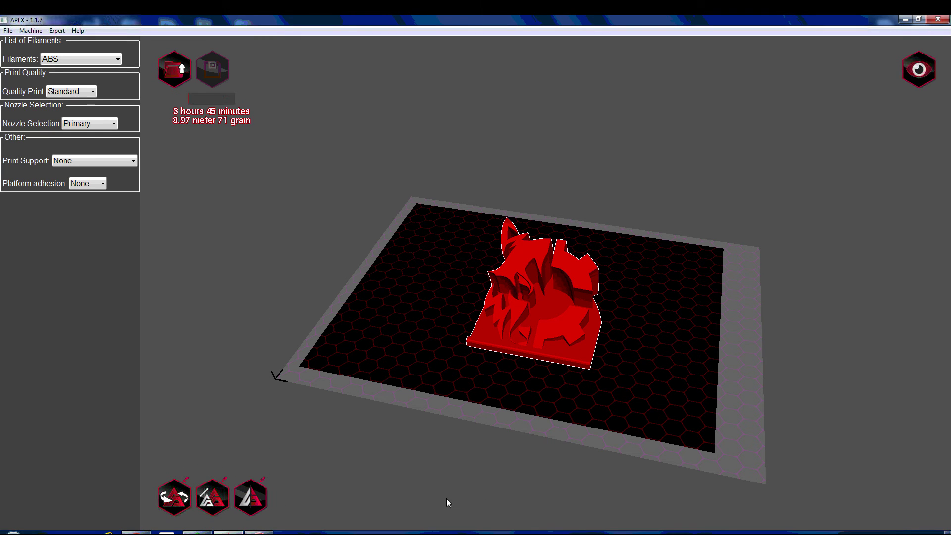
scroll(406, 333, up, 3)
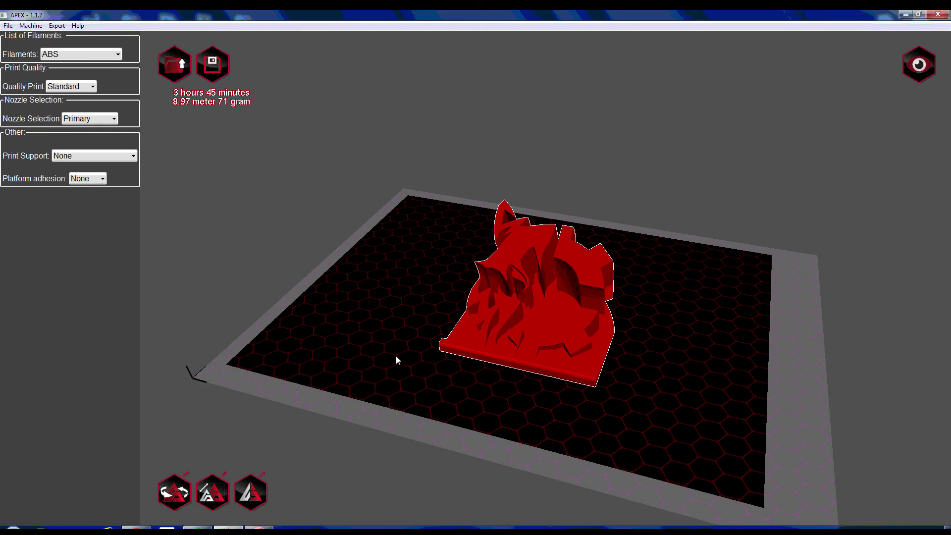
click(915, 76)
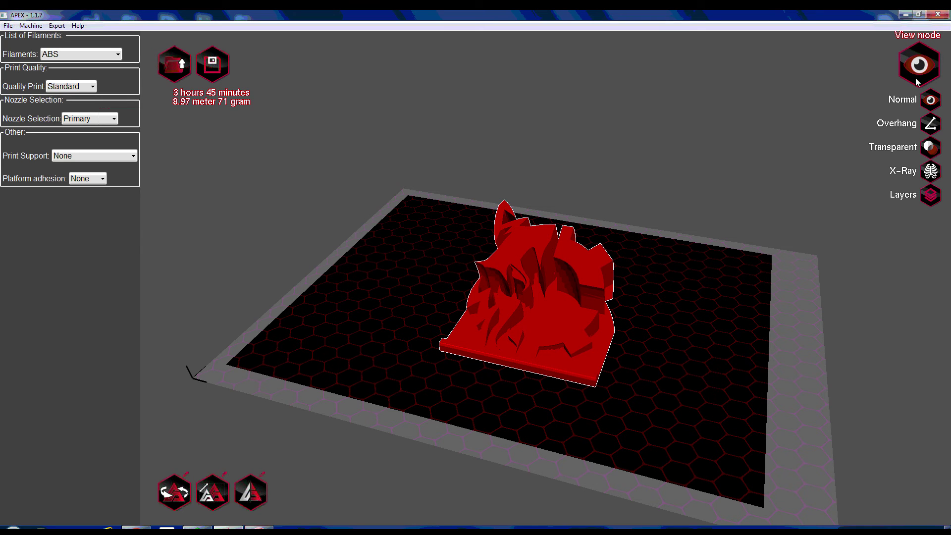
click(931, 197)
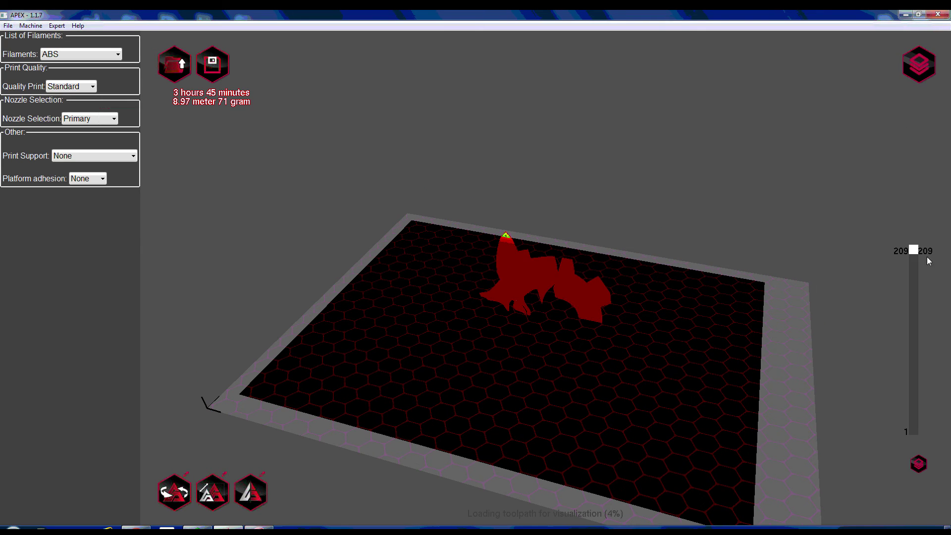
drag(914, 251, 903, 409)
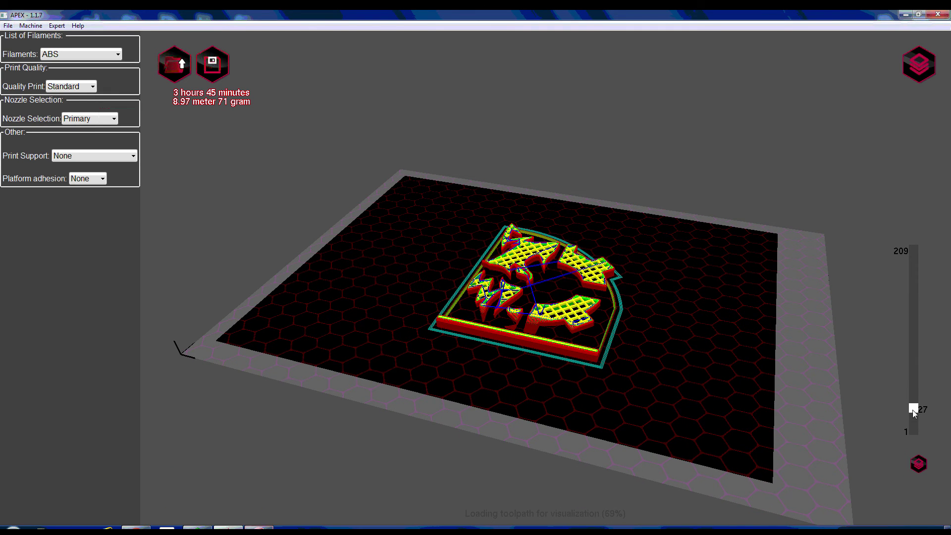
drag(912, 409, 912, 438)
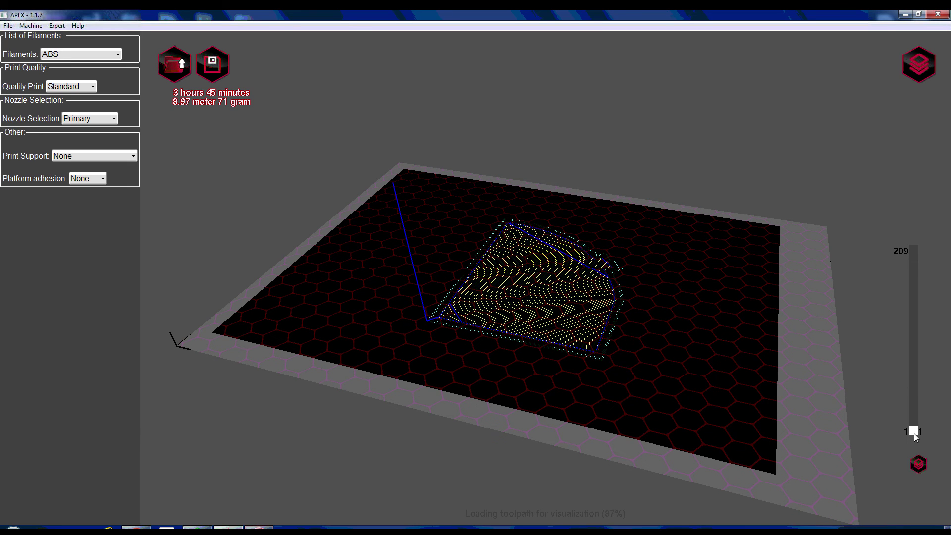
drag(914, 430, 921, 251)
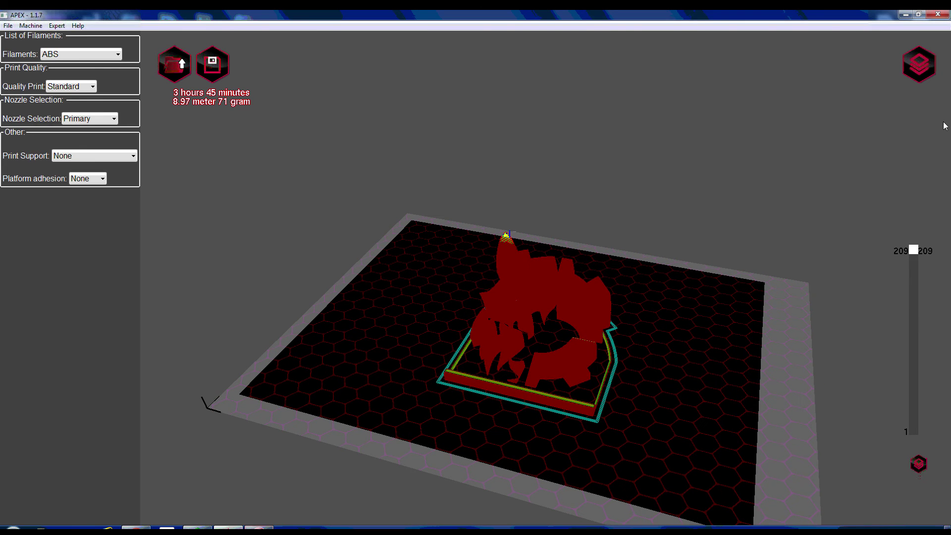
click(923, 70)
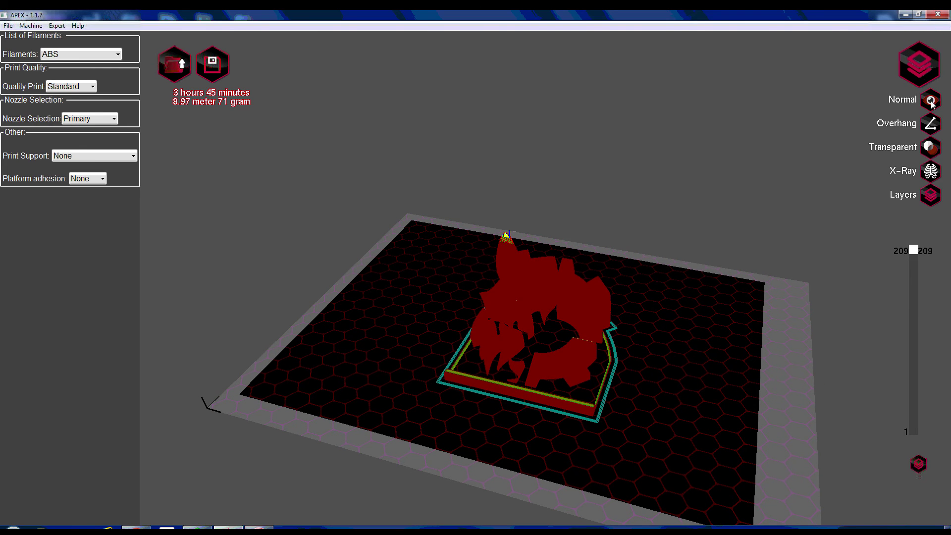
click(931, 101)
click(595, 432)
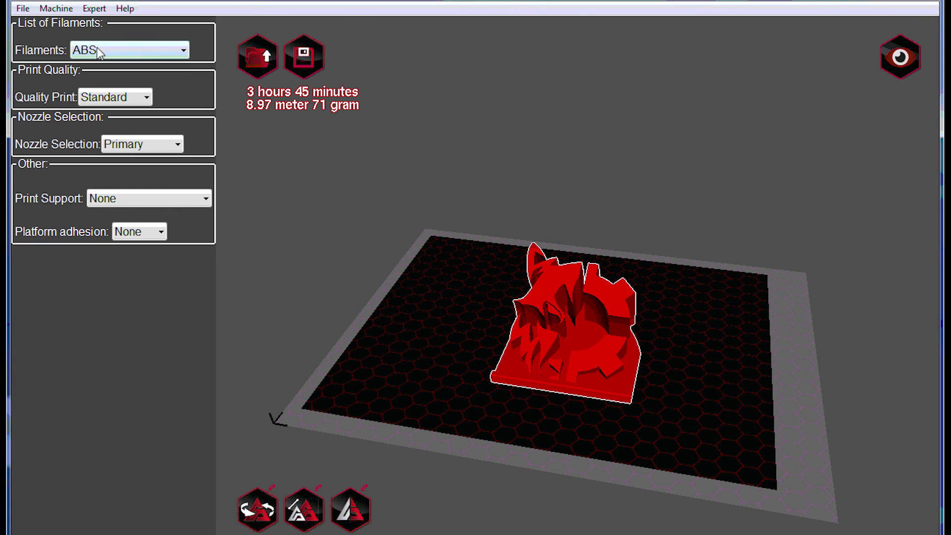
Save the toolpath as AW3D Sample Print.gcode on Removable Disk (I:).
click(23, 8)
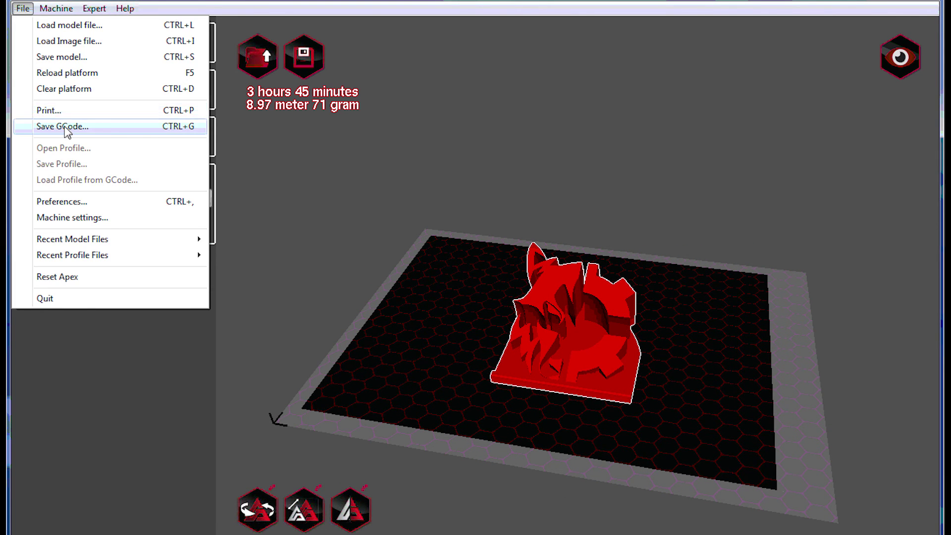
click(65, 125)
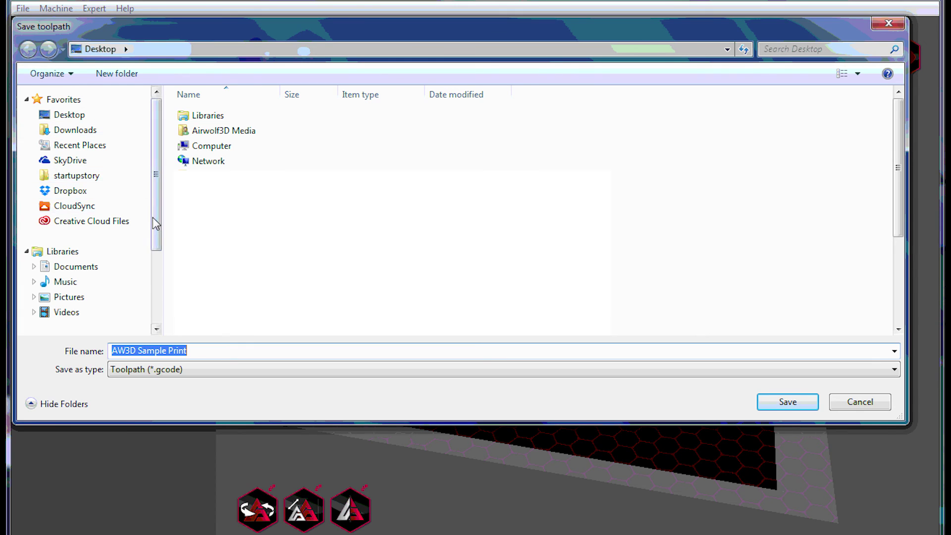
drag(155, 222, 158, 292)
click(98, 279)
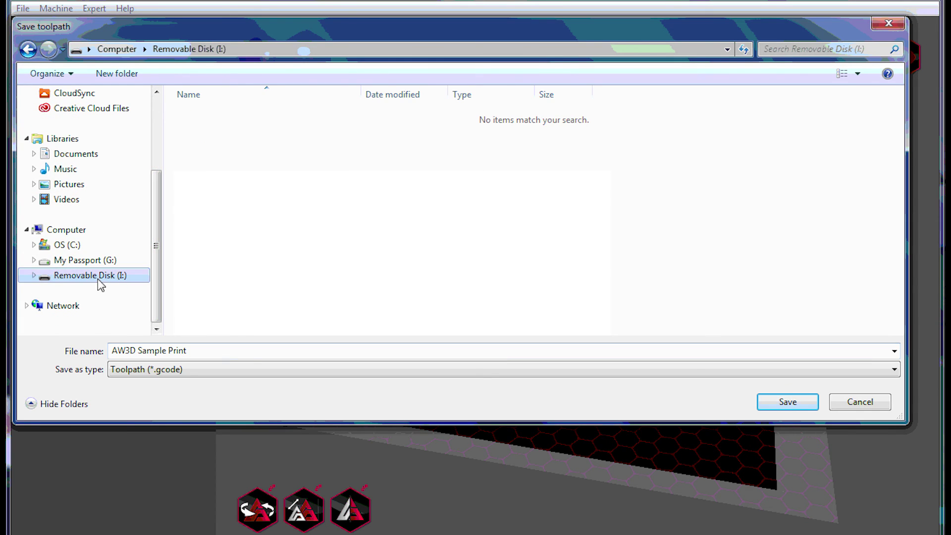
click(798, 405)
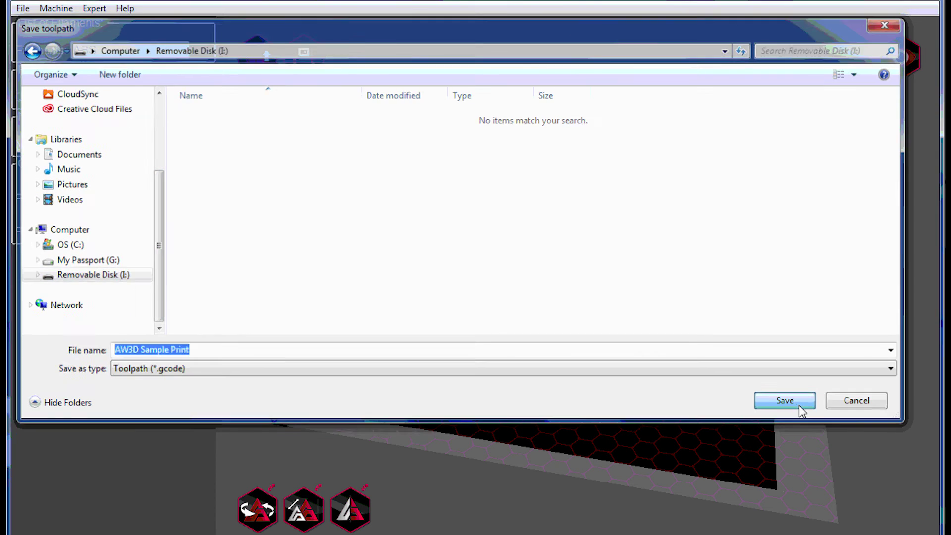